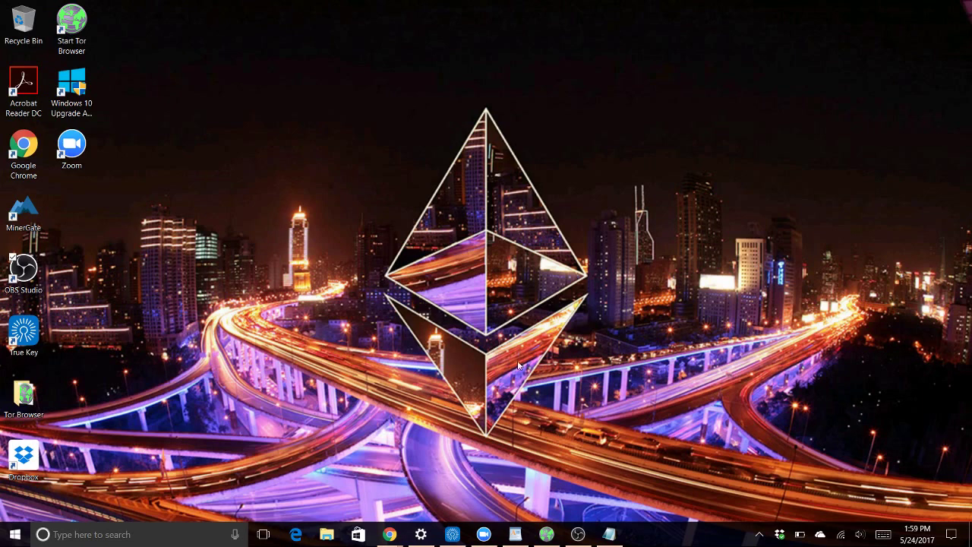
# Bring Chrome's mail window to the front and switch to its blank new tab page
pyautogui.moveTo(386, 539)
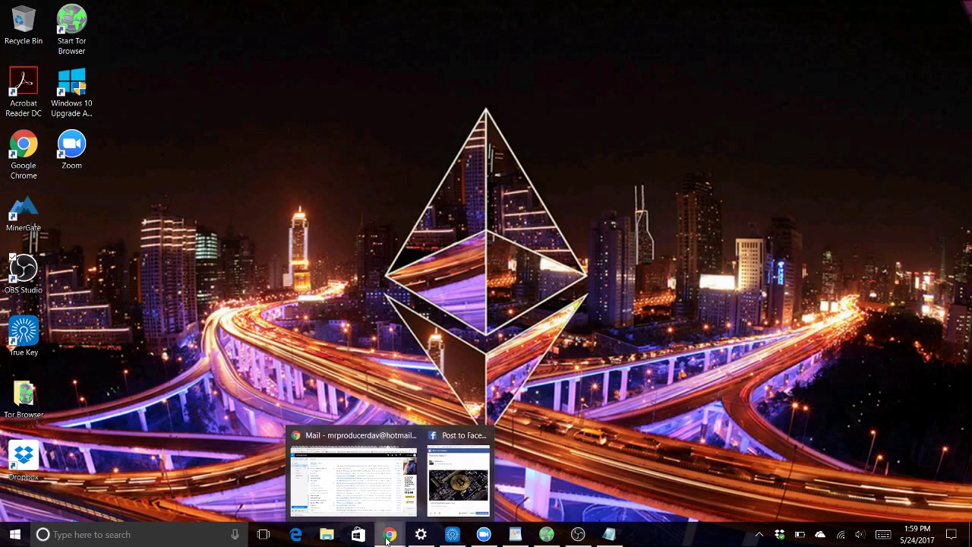
pyautogui.click(389, 537)
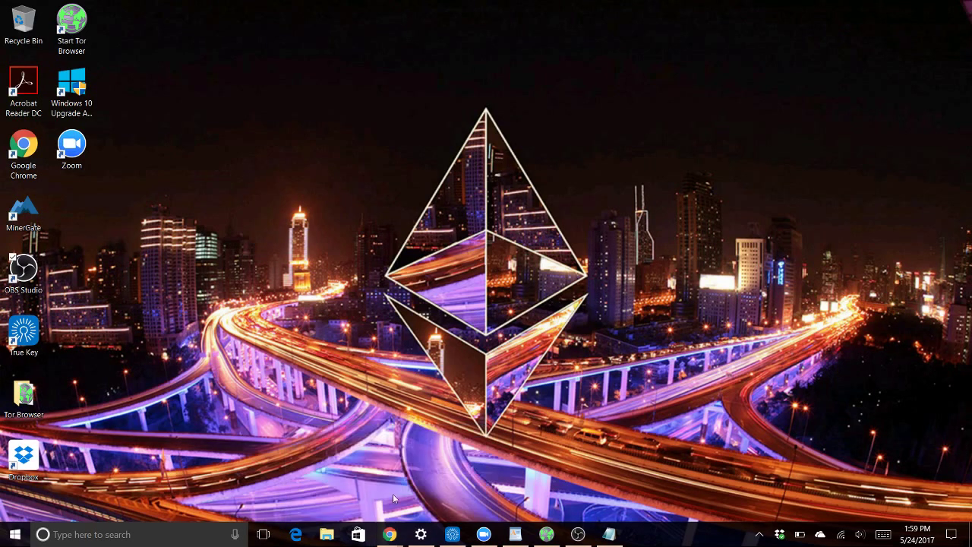
pyautogui.moveTo(388, 536)
pyautogui.click(390, 483)
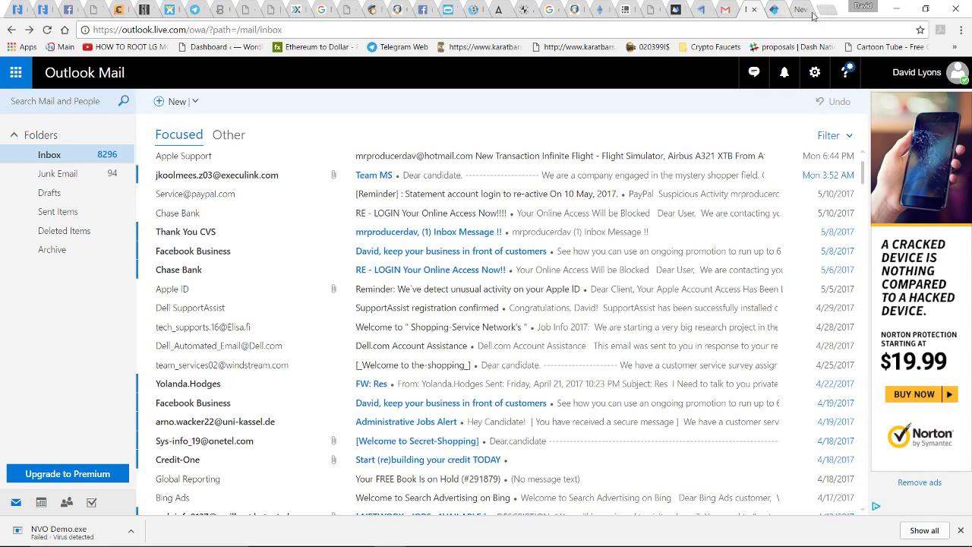
pyautogui.click(778, 9)
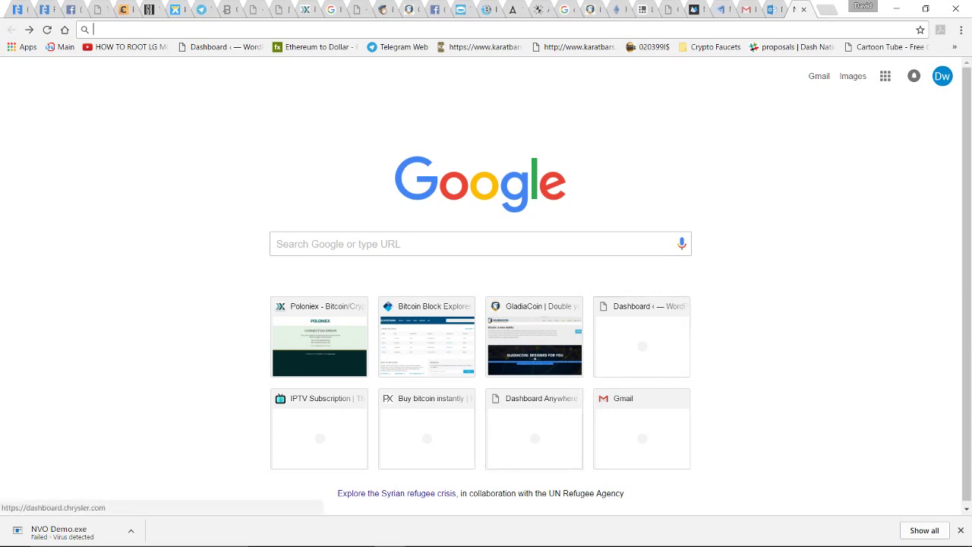
pyautogui.moveTo(498, 534)
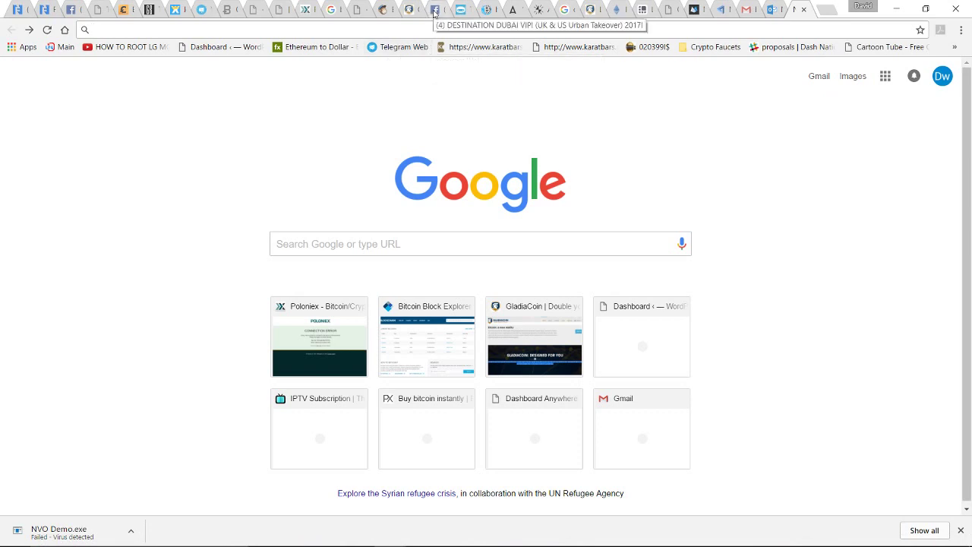
# Open the Destination Dubai event tab and close the rightmost of its three Messenger chats
pyautogui.click(435, 11)
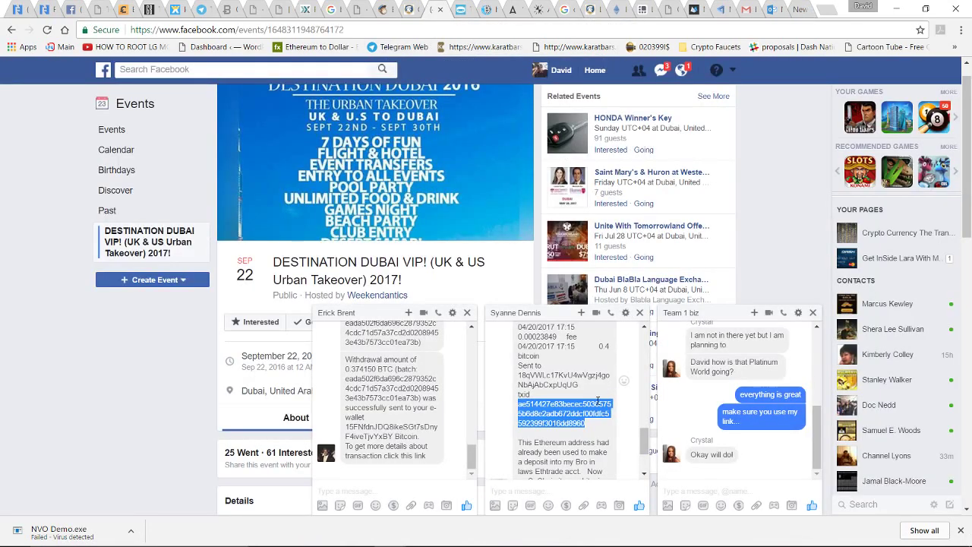
pyautogui.click(812, 312)
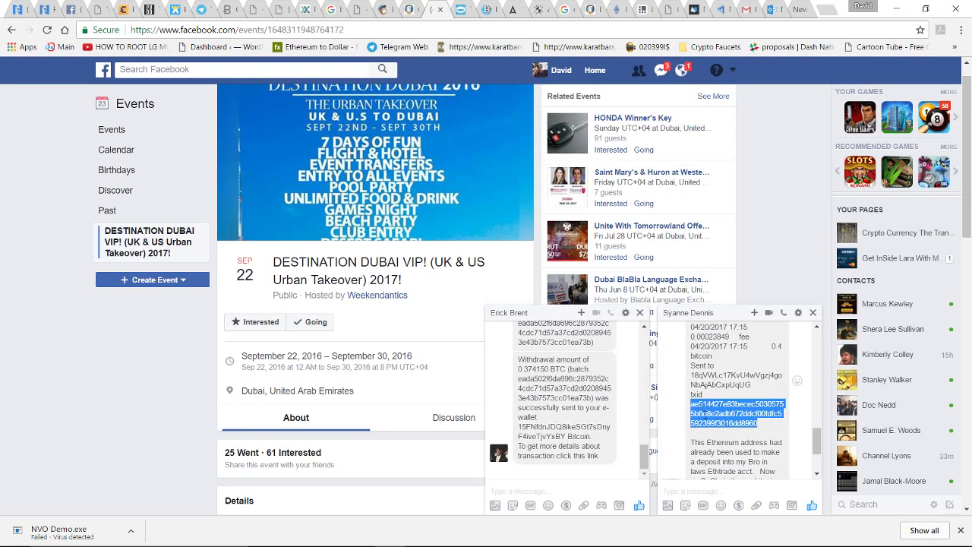
pyautogui.moveTo(622, 543)
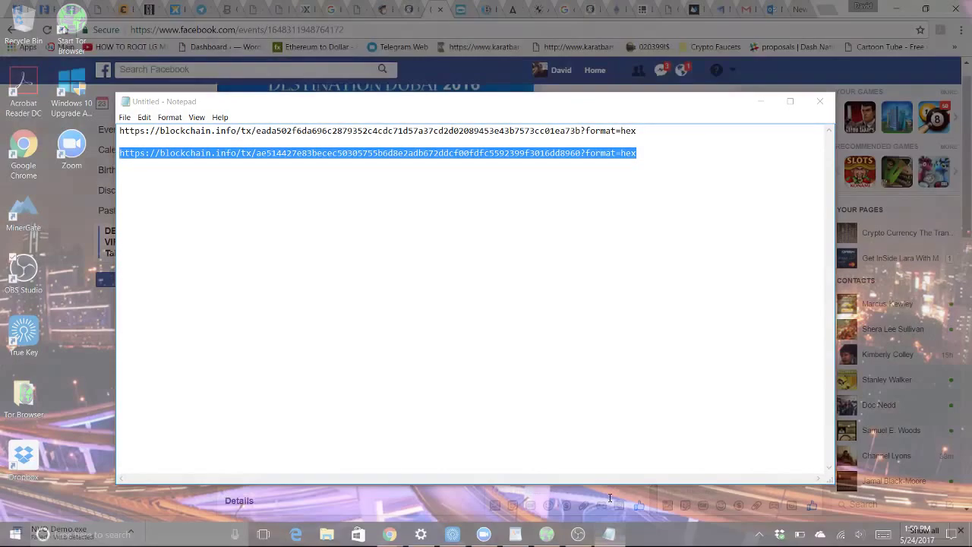
# In Notepad, select the entire second blockchain.info link through its ?format=hex ending for copying
pyautogui.click(607, 495)
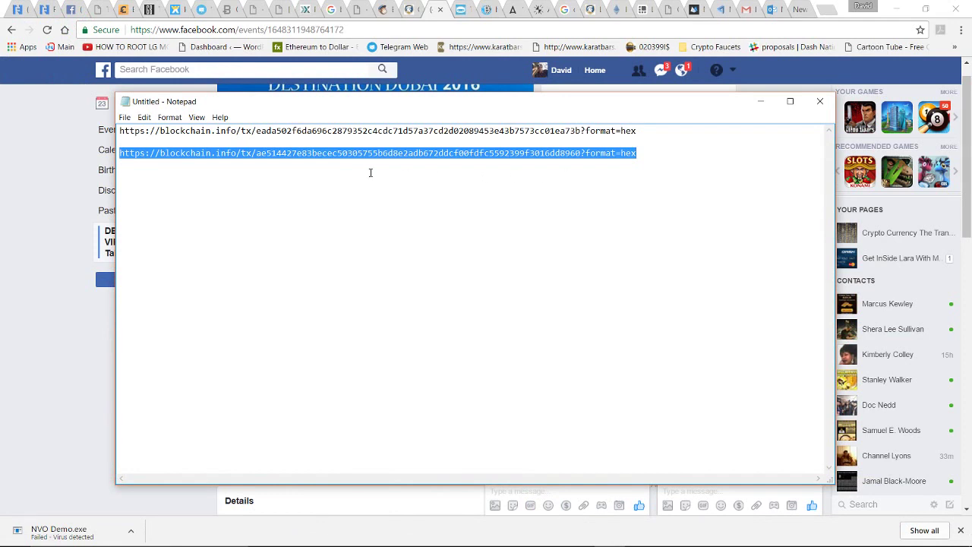
pyautogui.click(265, 180)
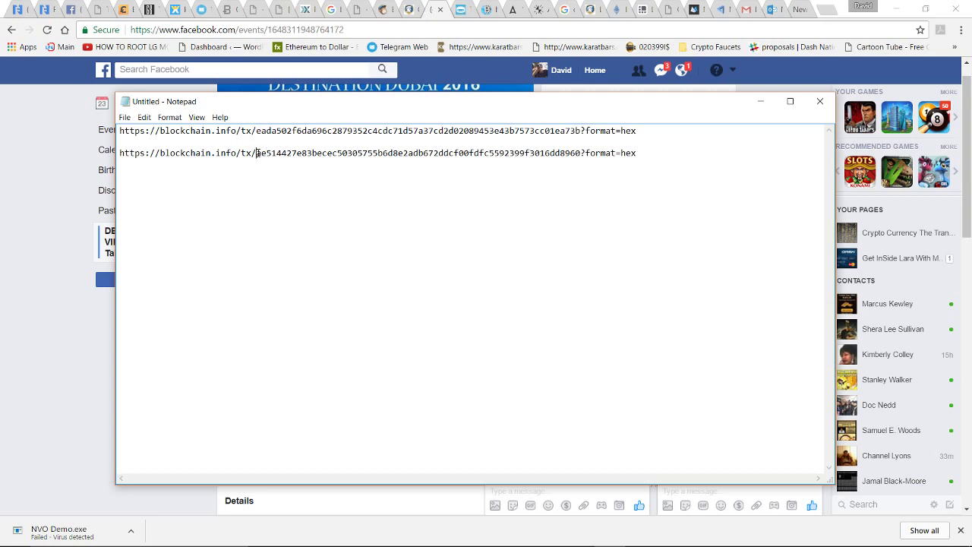
pyautogui.moveTo(257, 152); pyautogui.dragTo(581, 170)
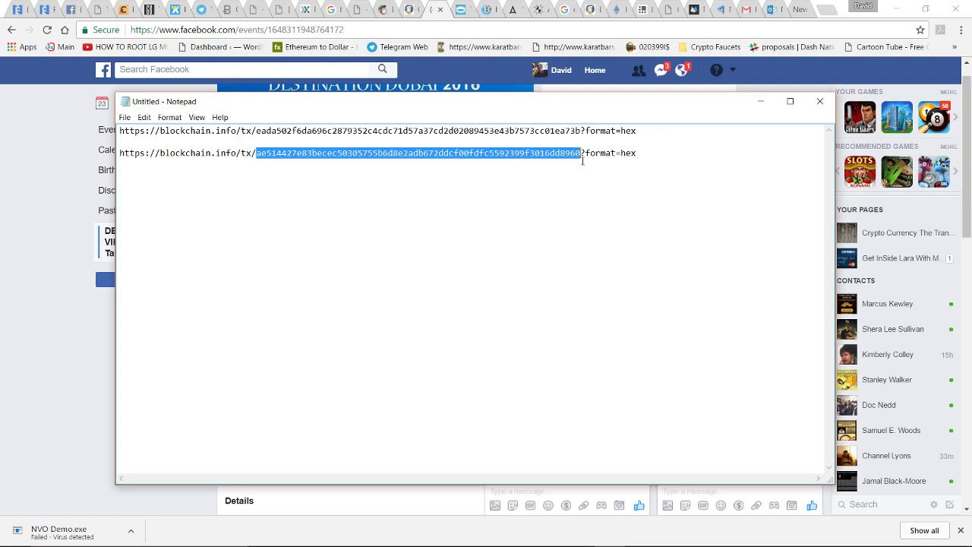
pyautogui.click(580, 153)
pyautogui.hotkey('shift', 'Home')
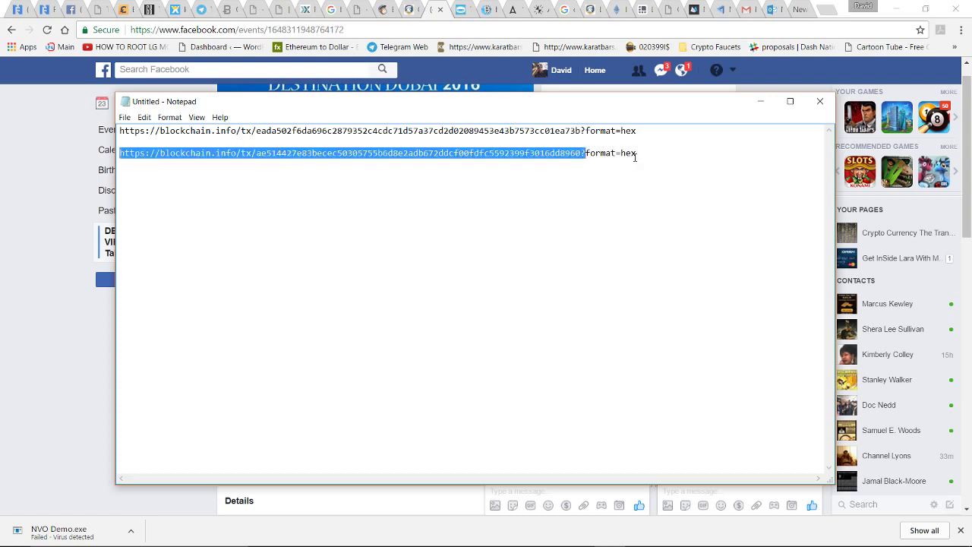
pyautogui.click(635, 155)
pyautogui.moveTo(635, 155); pyautogui.dragTo(582, 162)
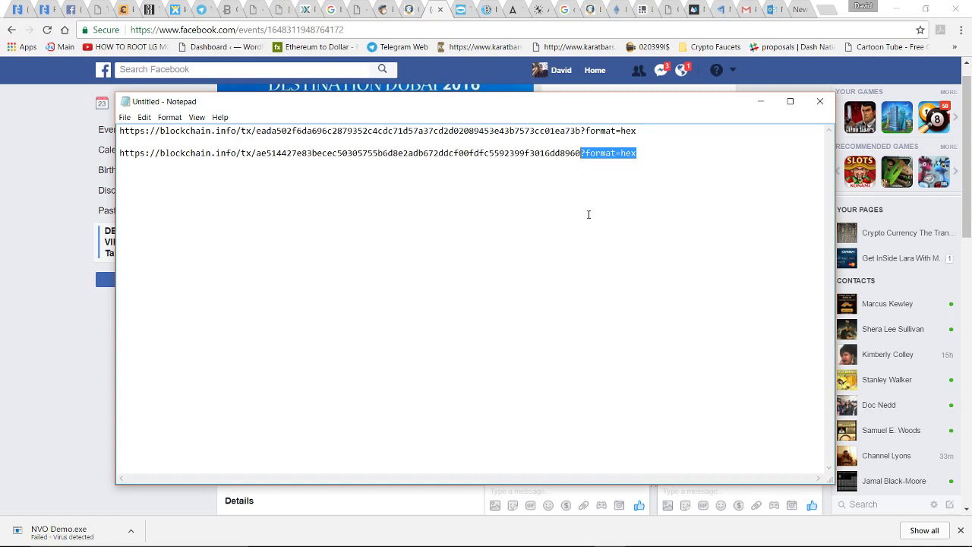
pyautogui.rightClick(646, 161)
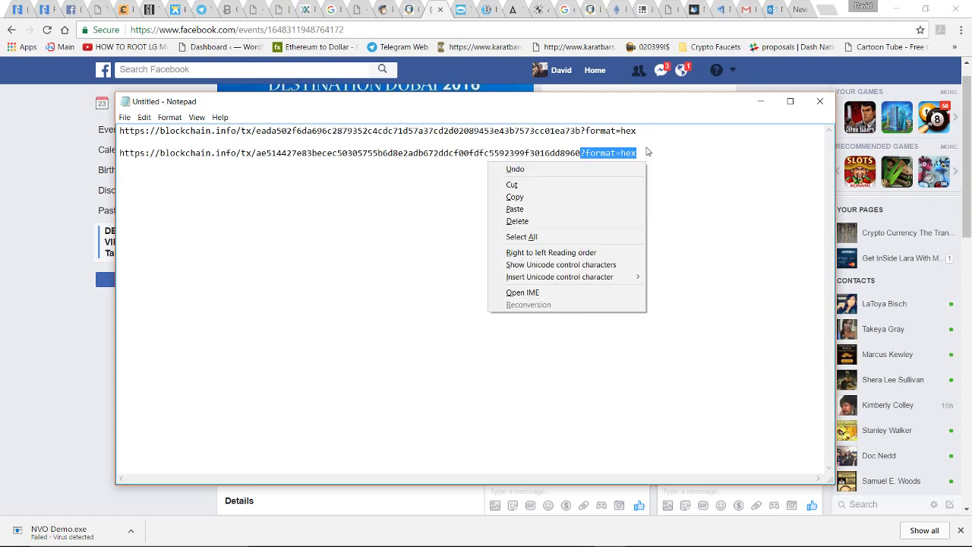
pyautogui.click(647, 152)
pyautogui.moveTo(638, 153); pyautogui.dragTo(114, 170)
pyautogui.hotkey('ctrl', 'c')
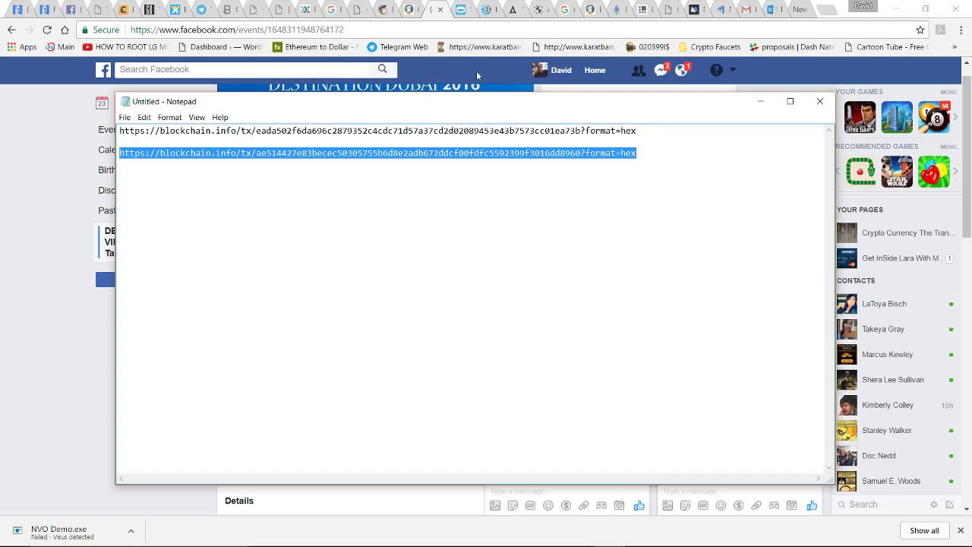
# Load the copied ?format=hex link in a new tab to show the raw hex, then open another blank tab
pyautogui.click(827, 9)
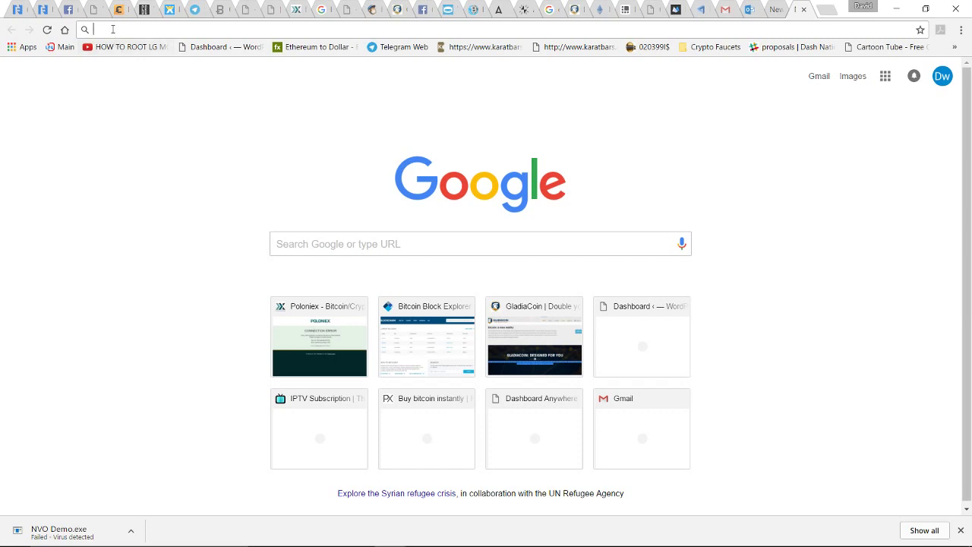
pyautogui.hotkey('ctrl', 'v')
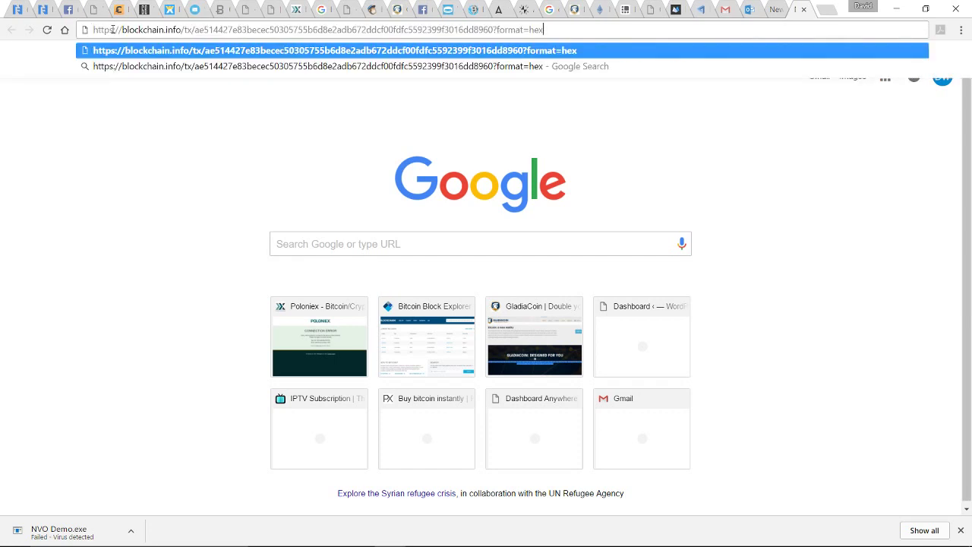
pyautogui.press('Return')
pyautogui.press('Return')
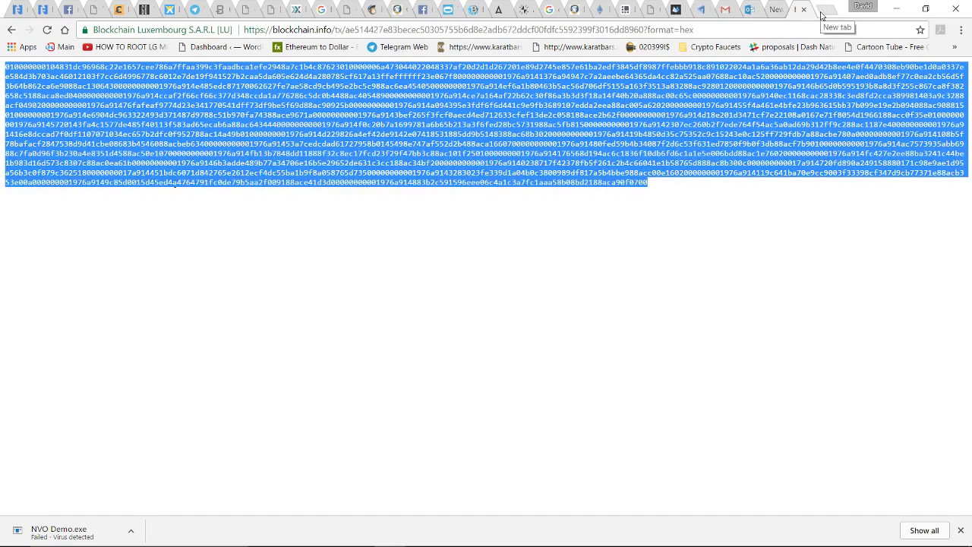
pyautogui.click(822, 11)
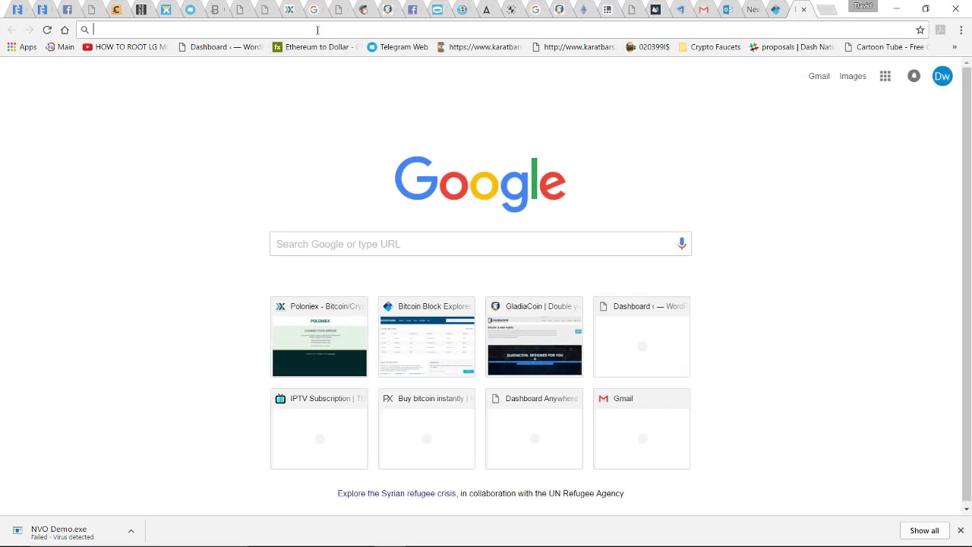
# Search 'how to', open the Neocash Radio rebroadcast guide, and follow its step-4 blockchain.info/pushtx link
pyautogui.write('how to')
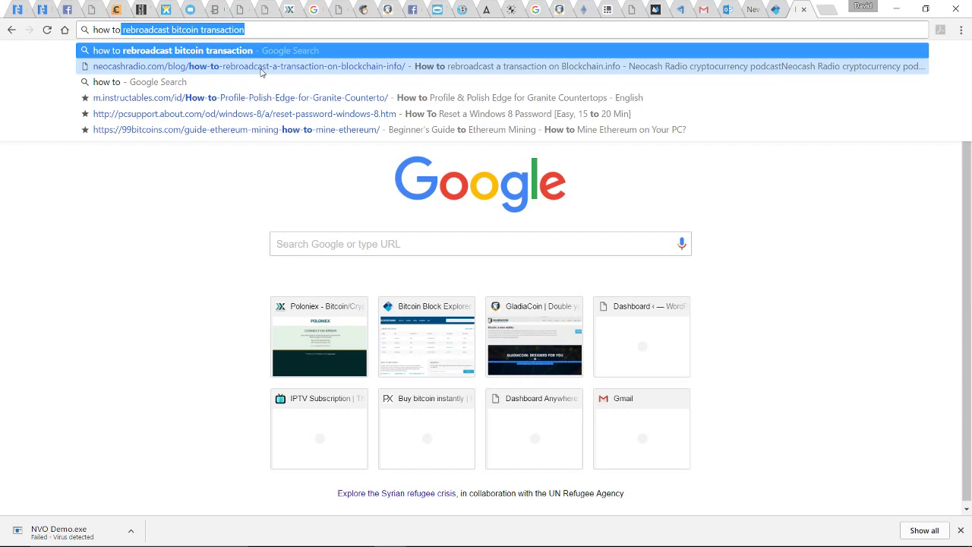
pyautogui.click(260, 70)
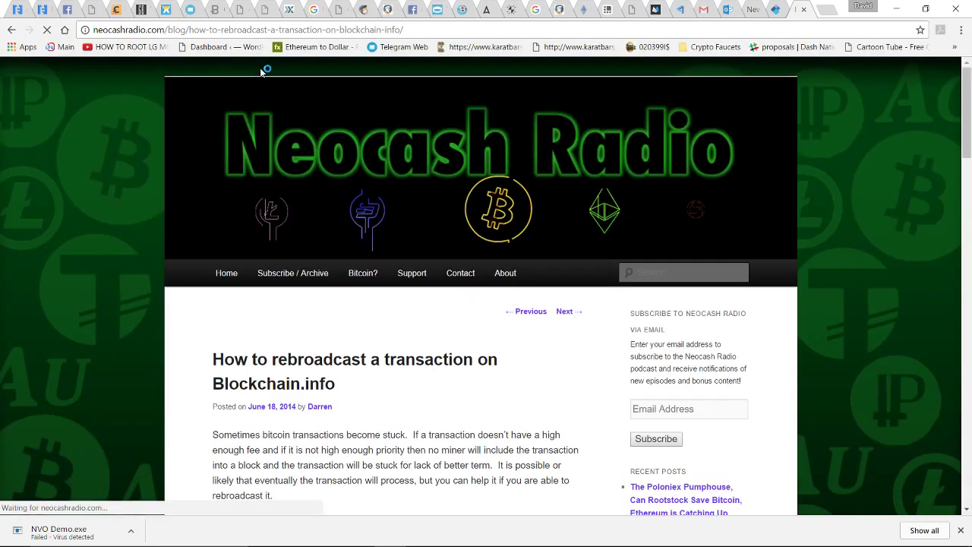
pyautogui.scroll(-5, 262, 69)
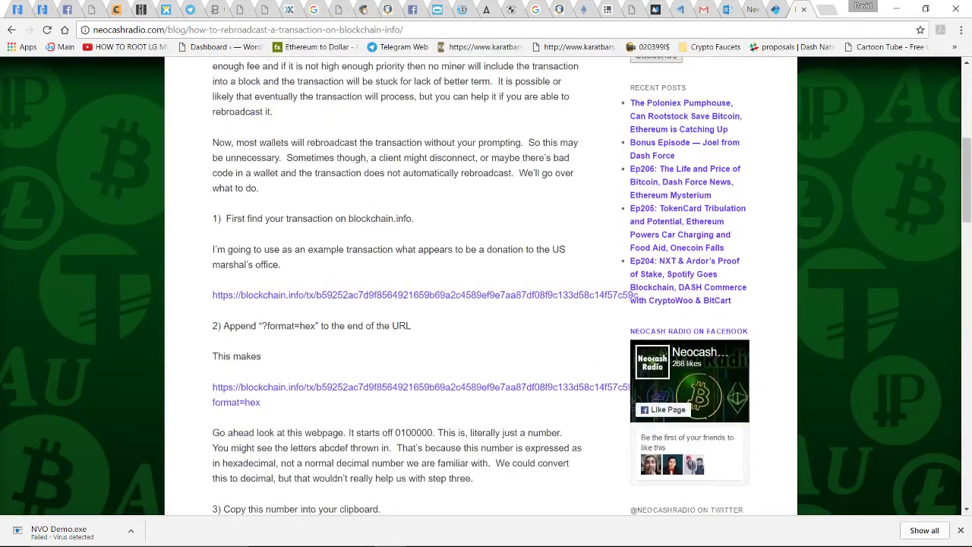
pyautogui.scroll(-2, 486, 287)
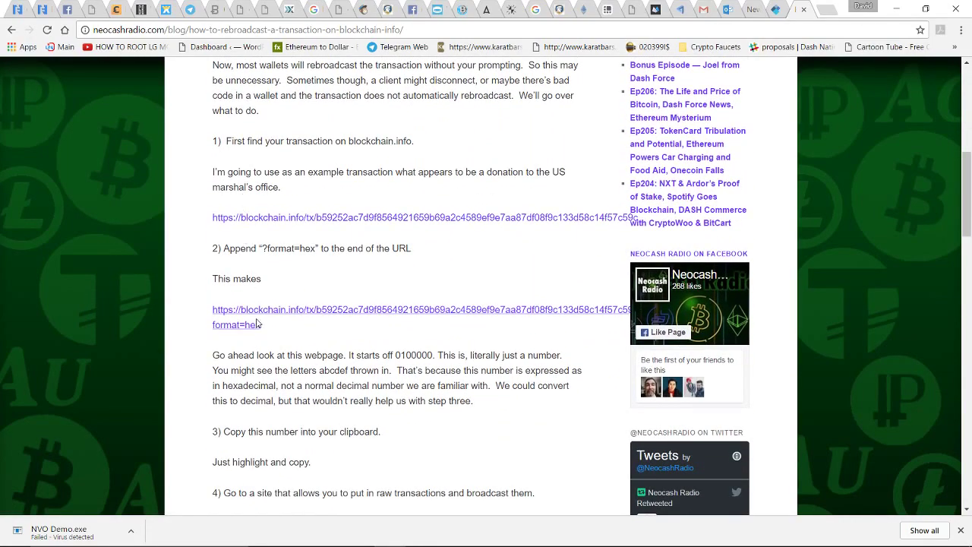
pyautogui.scroll(-1, 258, 331)
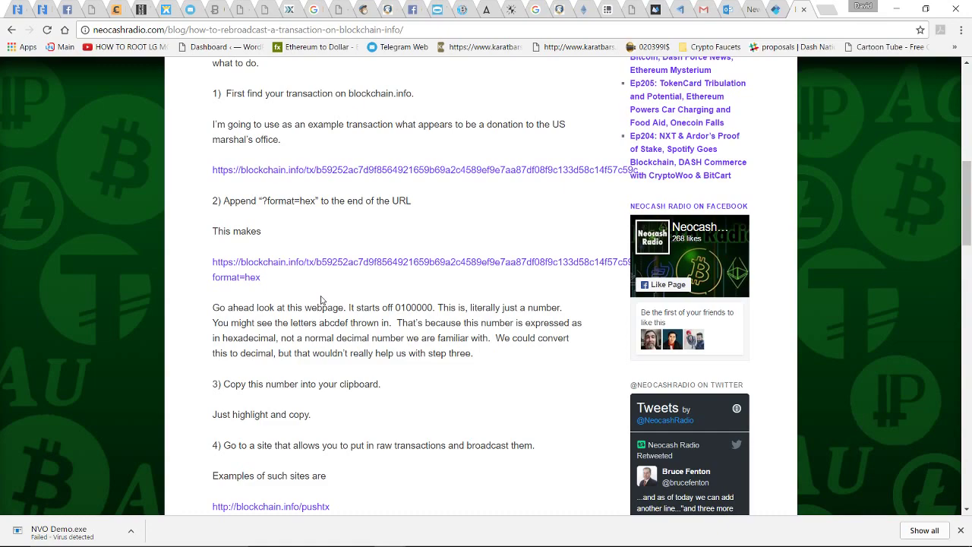
pyautogui.scroll(-4, 322, 298)
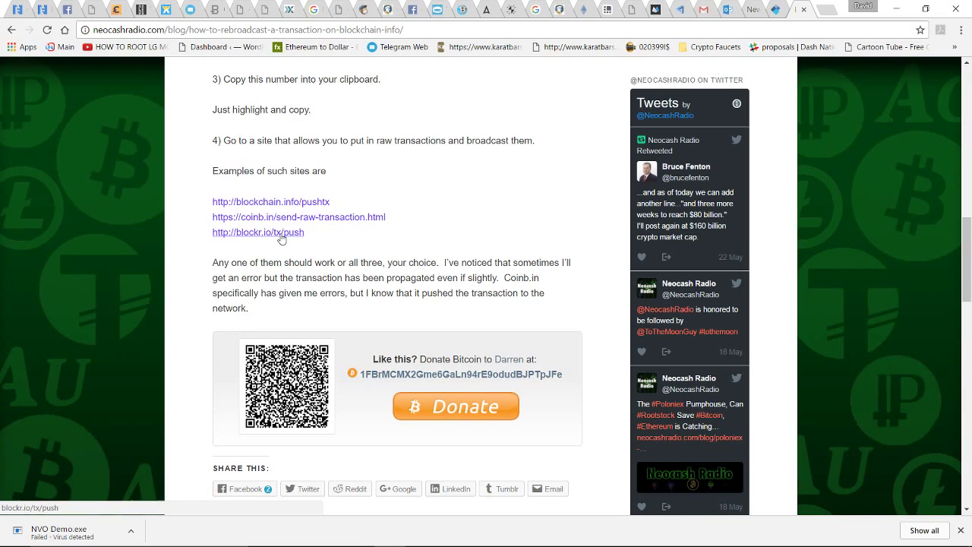
pyautogui.click(294, 203)
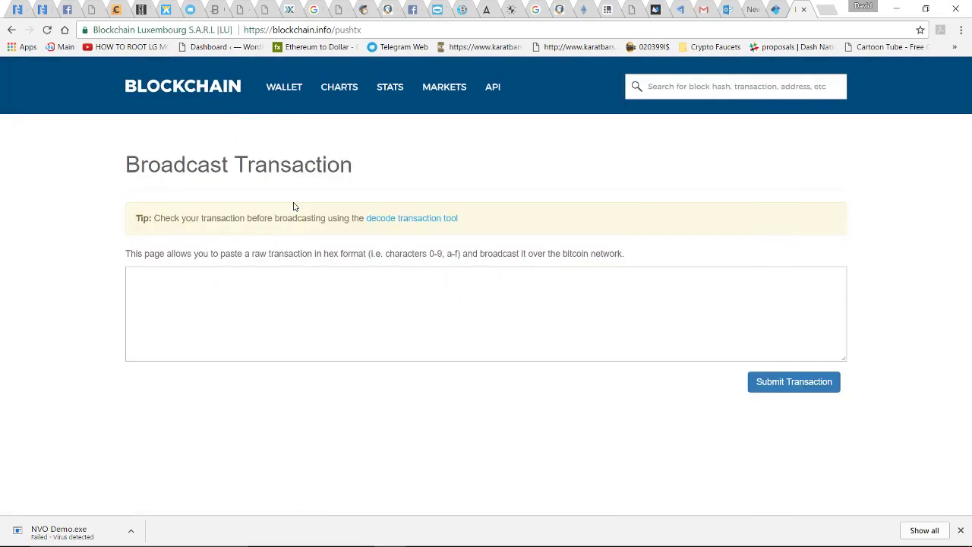
# Paste the copied raw transaction hex into the pushtx Broadcast Transaction box
pyautogui.click(224, 284)
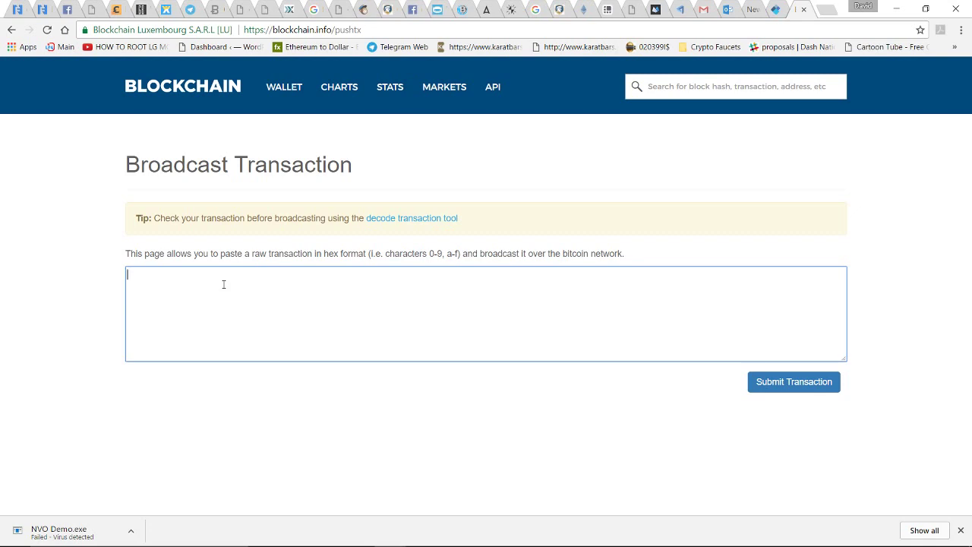
pyautogui.hotkey('ctrl', 'v')
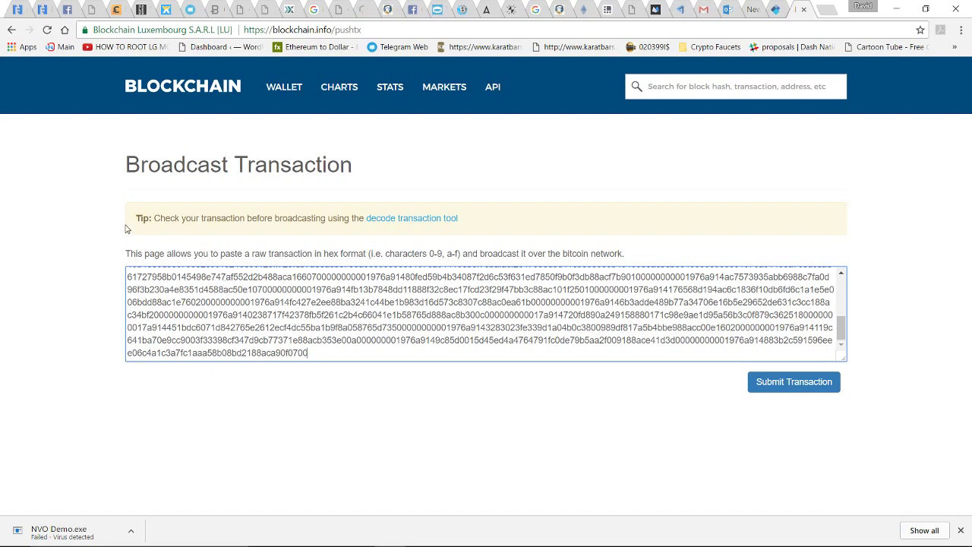
# Decode the raw hex with the decode transaction tool and review the JSON: lock_time 462761, size 1343, 35 outputs
pyautogui.click(415, 221)
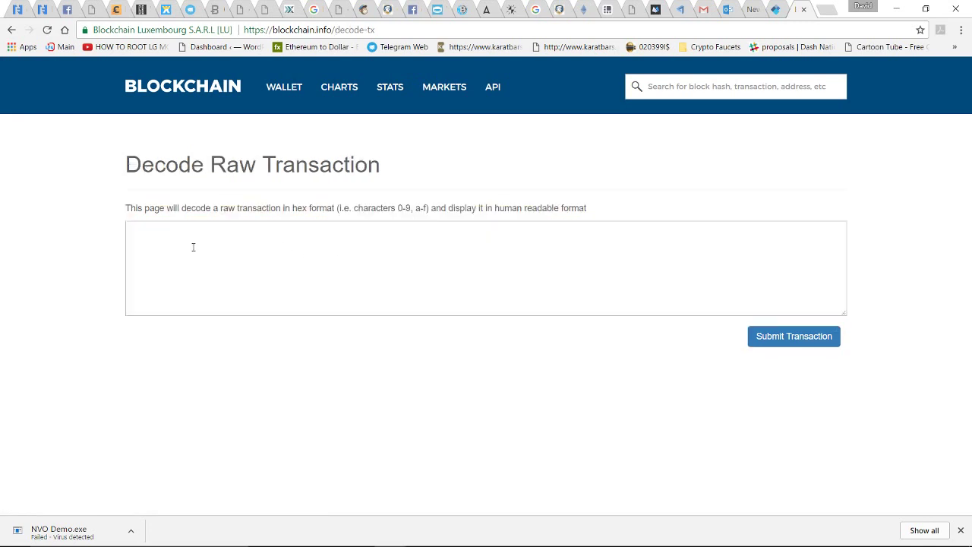
pyautogui.click(193, 247)
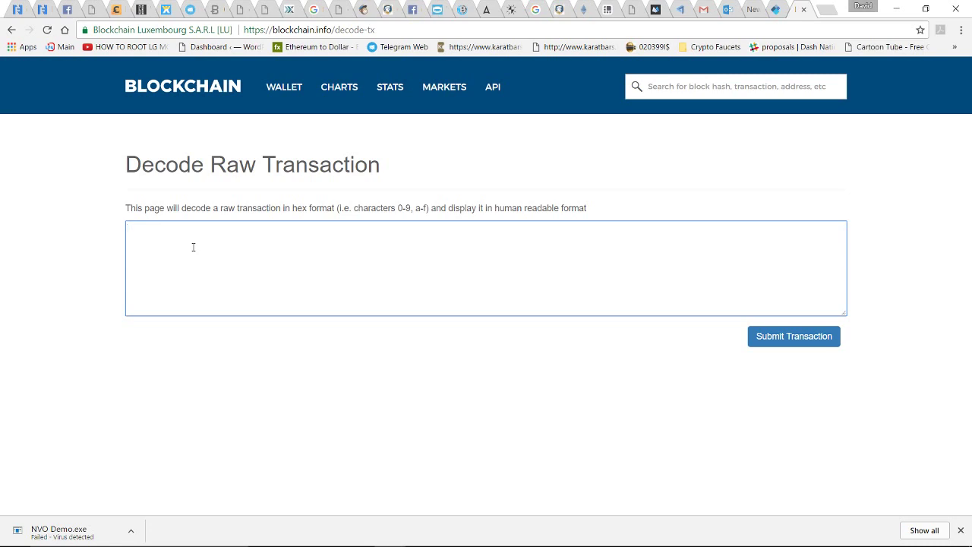
pyautogui.hotkey('ctrl', 'v')
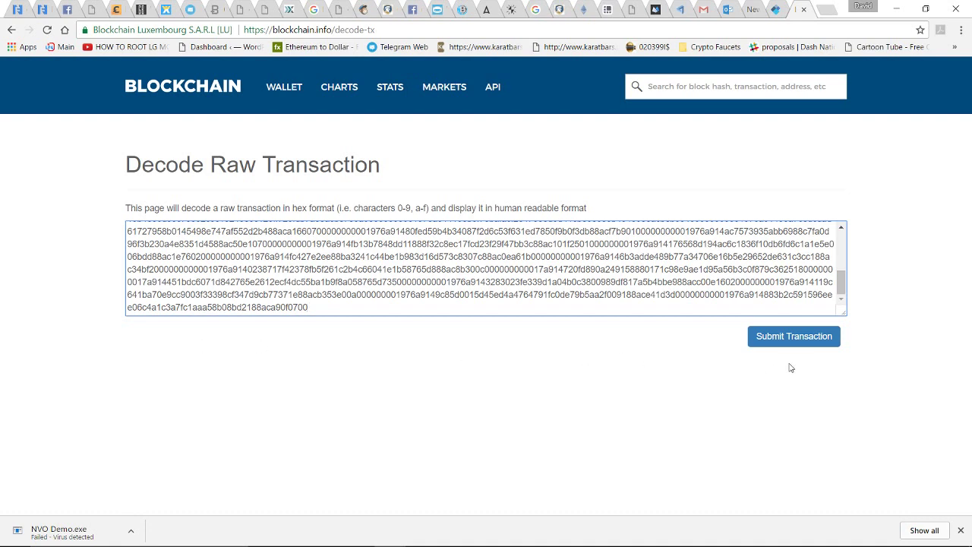
pyautogui.click(794, 336)
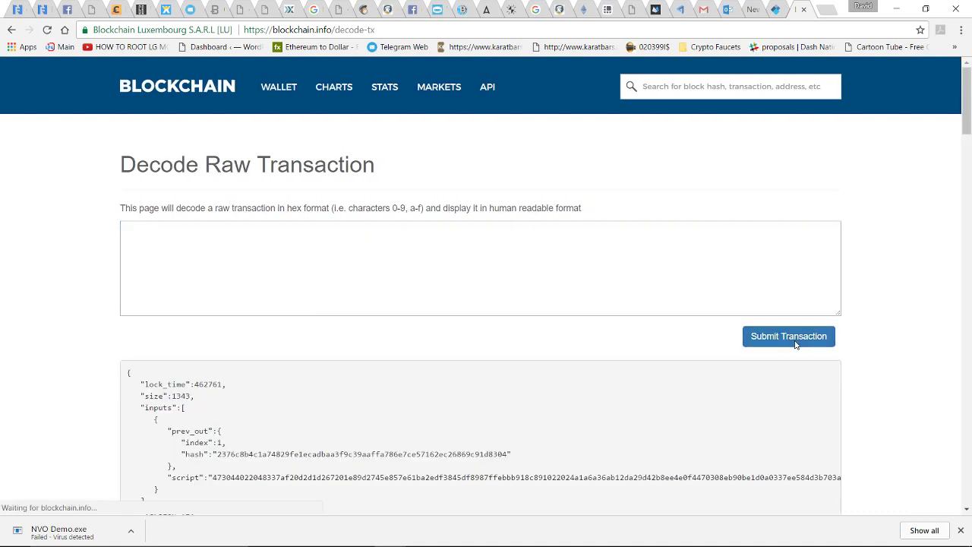
pyautogui.scroll(-5, 796, 344)
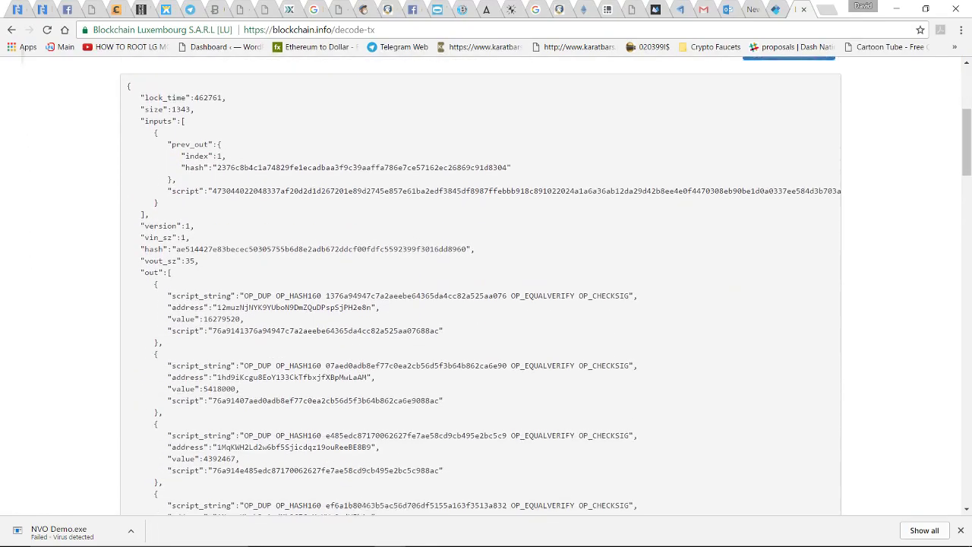
pyautogui.scroll(-7, 486, 286)
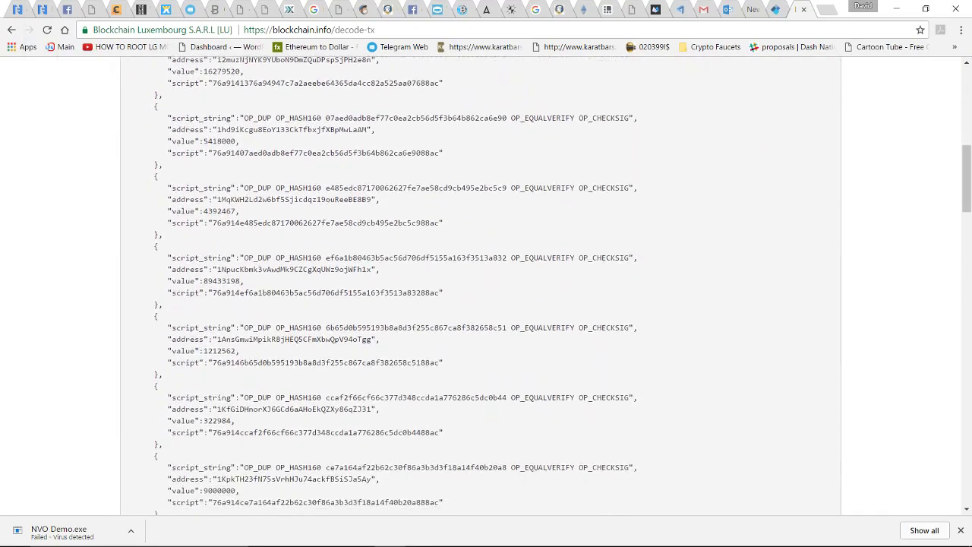
pyautogui.scroll(-4, 486, 286)
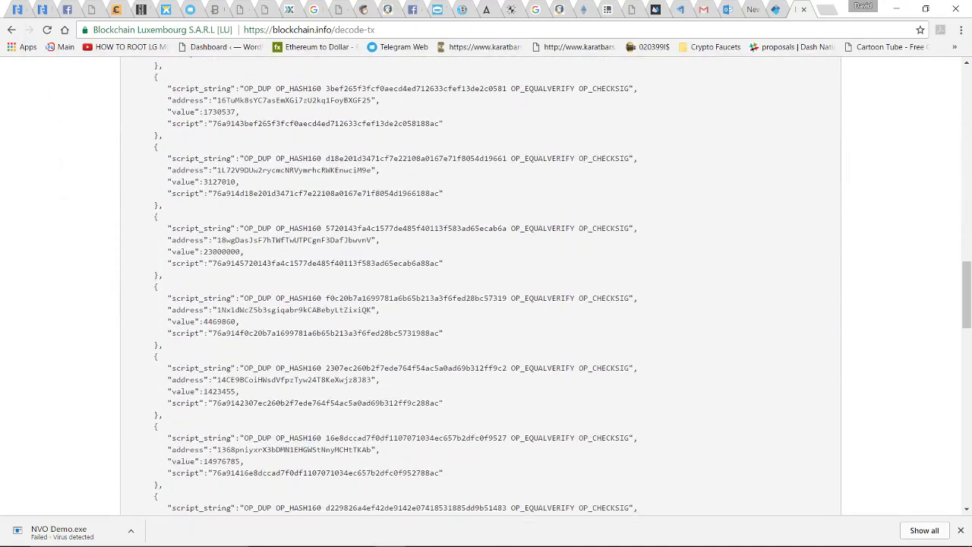
pyautogui.press('Home')
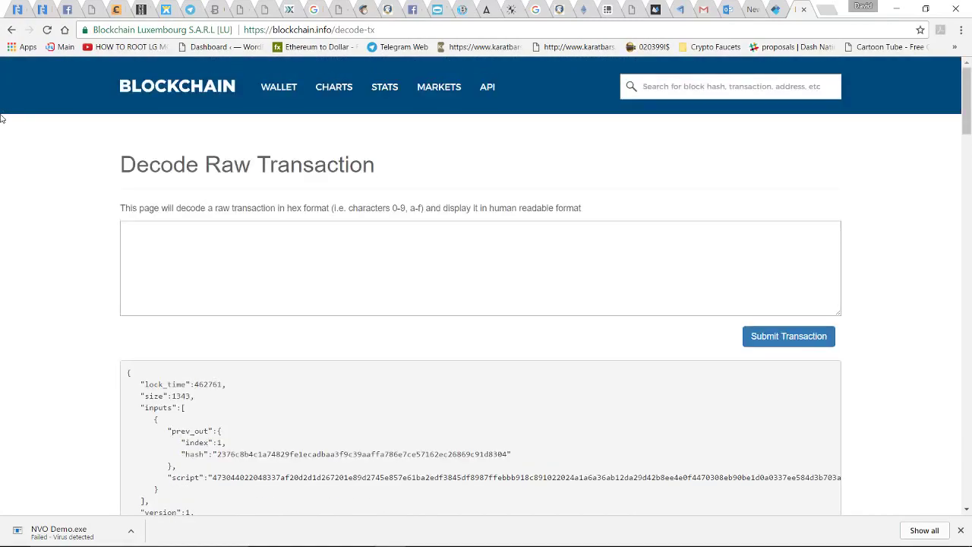
# Resubmit the hex for decoding once more, then navigate back to the pushtx page with the hex intact
pyautogui.click(9, 32)
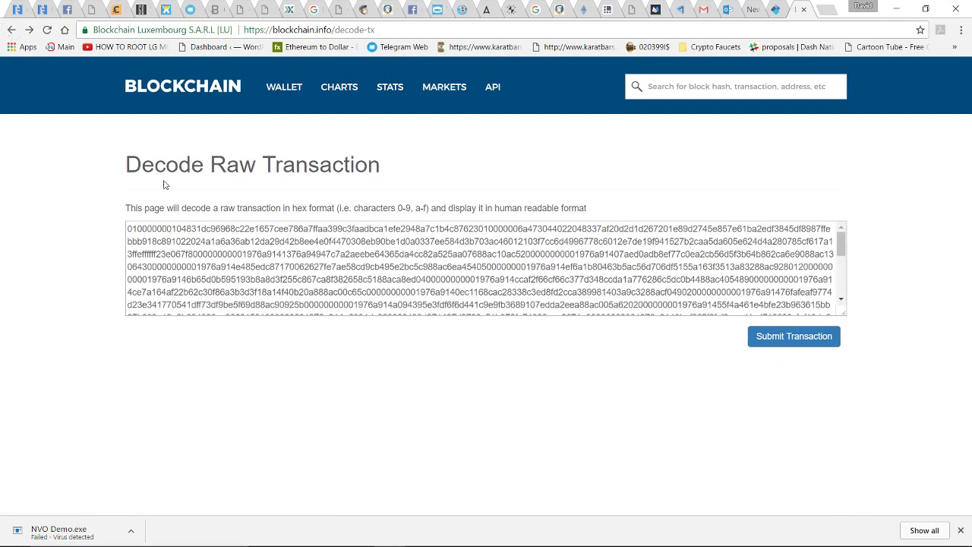
pyautogui.click(792, 335)
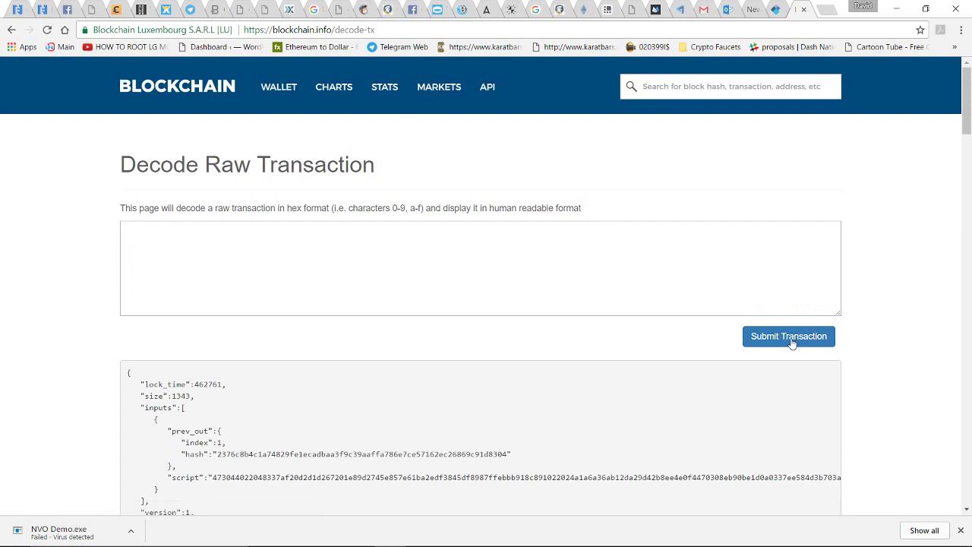
pyautogui.click(10, 29)
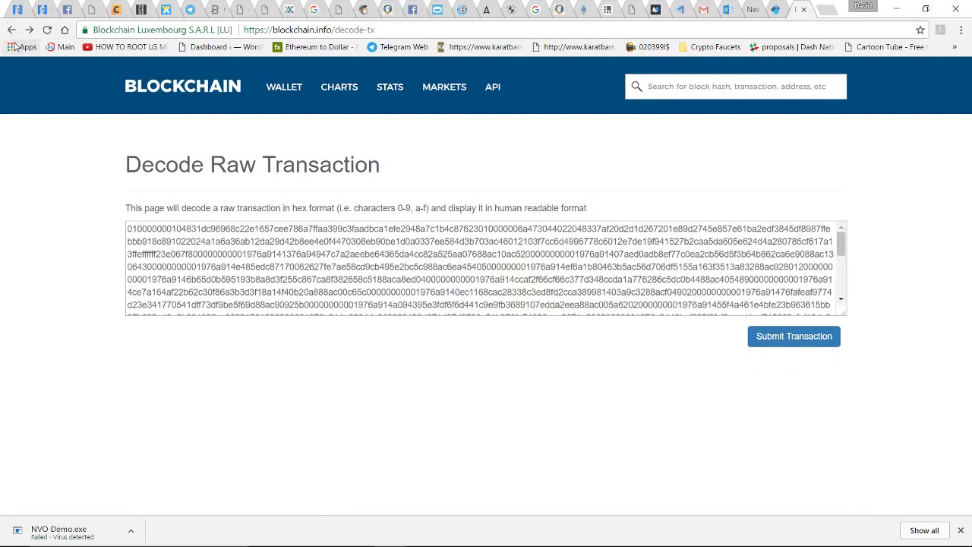
pyautogui.click(11, 30)
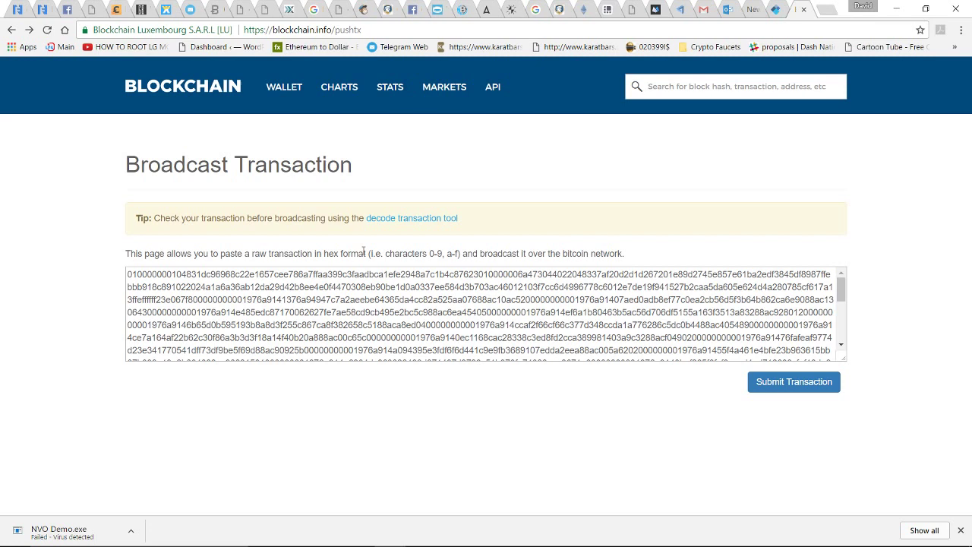
# Submit the raw hex on pushtx; blockchain.info responds 'Transaction already exists'
pyautogui.click(797, 390)
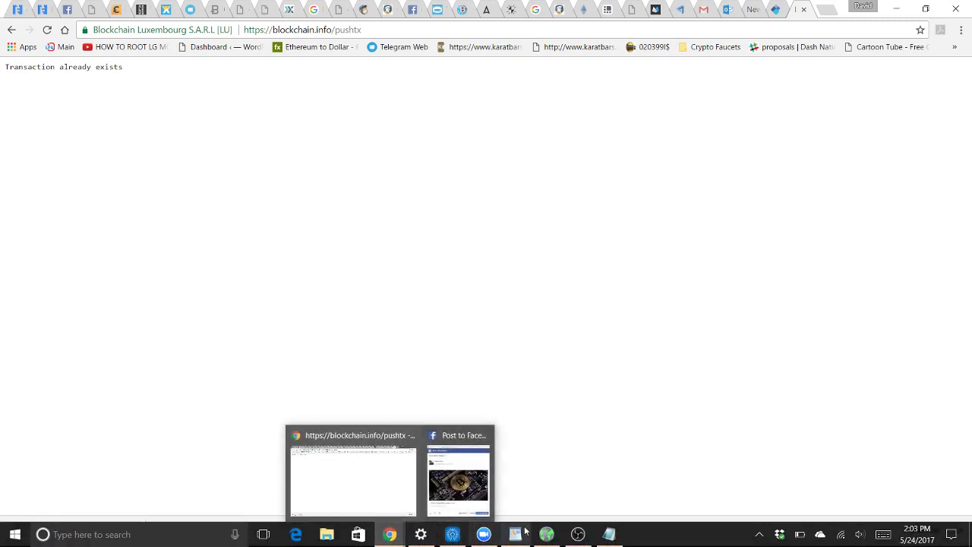
# Bring the Untitled Notepad window with both ?format=hex transaction links back into view
pyautogui.moveTo(546, 534)
pyautogui.moveTo(578, 533)
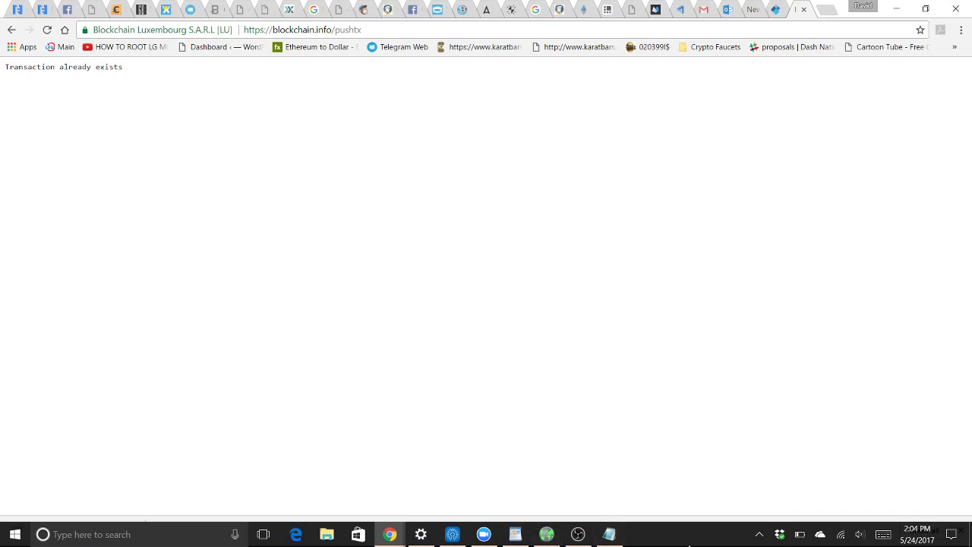
pyautogui.click(609, 534)
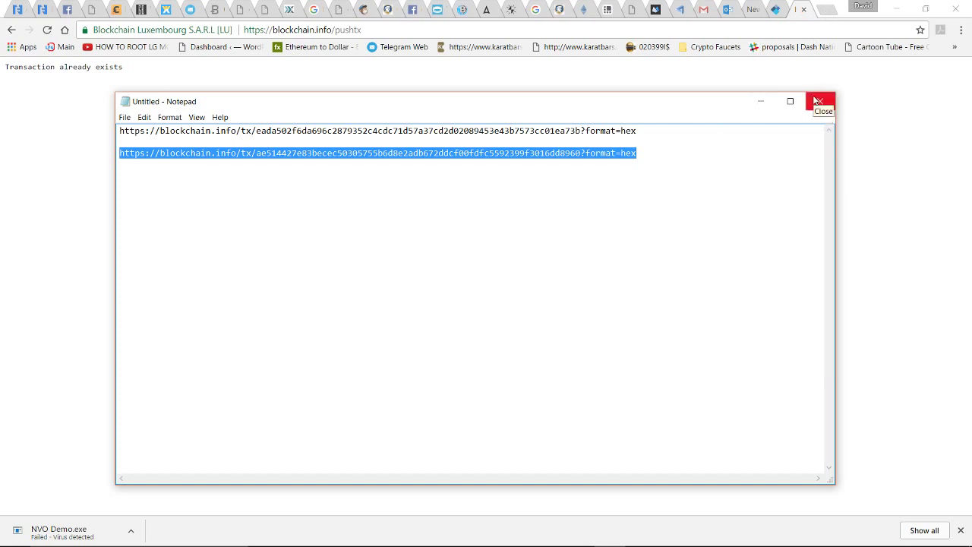
# Inspect the pasted transaction hex in a scratch tab, then close it to reveal 'Transaction already exists'
pyautogui.click(826, 10)
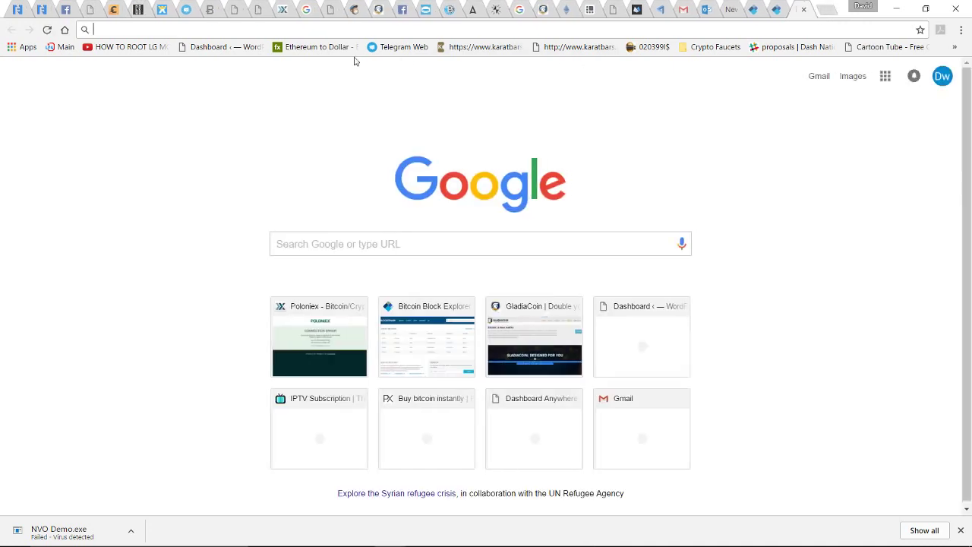
pyautogui.hotkey('ctrl', 'v')
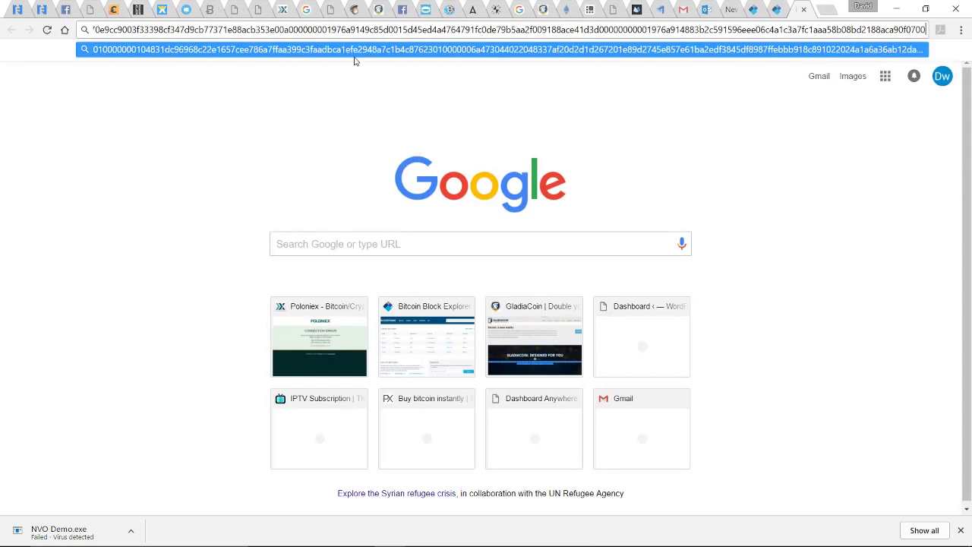
pyautogui.press('Left')
pyautogui.press('Left')
pyautogui.press('Left')
pyautogui.press('Left')
pyautogui.press('Left')
pyautogui.press('Left')
pyautogui.press('Left')
pyautogui.press('Left')
pyautogui.press('Left')
pyautogui.press('Left')
pyautogui.press('Left')
pyautogui.press('Left')
pyautogui.press('Left')
pyautogui.press('Left')
pyautogui.press('Left')
pyautogui.press('Left')
pyautogui.press('Left')
pyautogui.press('Left')
pyautogui.press('Left')
pyautogui.press('Left')
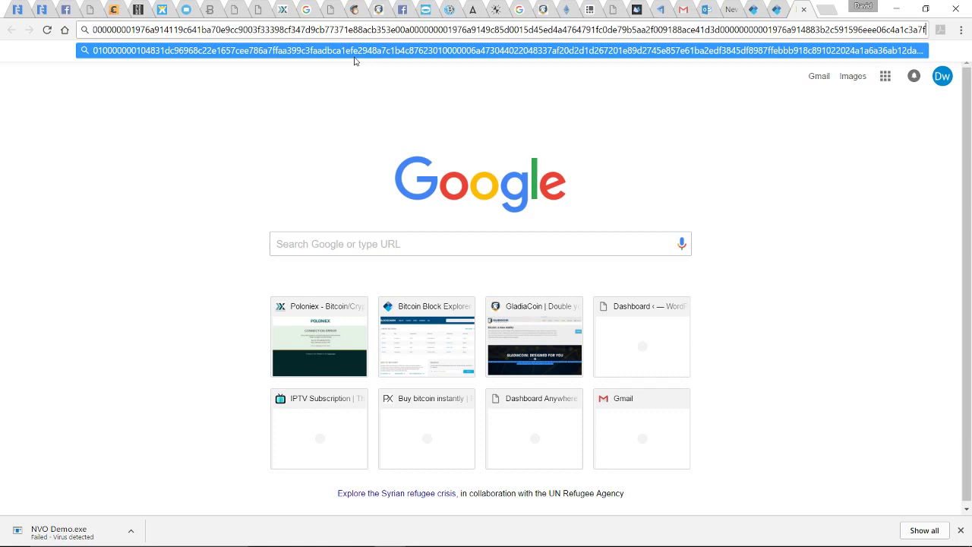
pyautogui.press('Left')
pyautogui.press('Left')
pyautogui.press('Left')
pyautogui.press('Left')
pyautogui.press('Left')
pyautogui.press('Left')
pyautogui.press('Left')
pyautogui.press('Left')
pyautogui.press('Left')
pyautogui.press('Left')
pyautogui.press('Left')
pyautogui.press('Left')
pyautogui.press('Left')
pyautogui.press('Left')
pyautogui.press('Left')
pyautogui.press('Left')
pyautogui.press('Left')
pyautogui.press('Left')
pyautogui.press('Left')
pyautogui.press('Left')
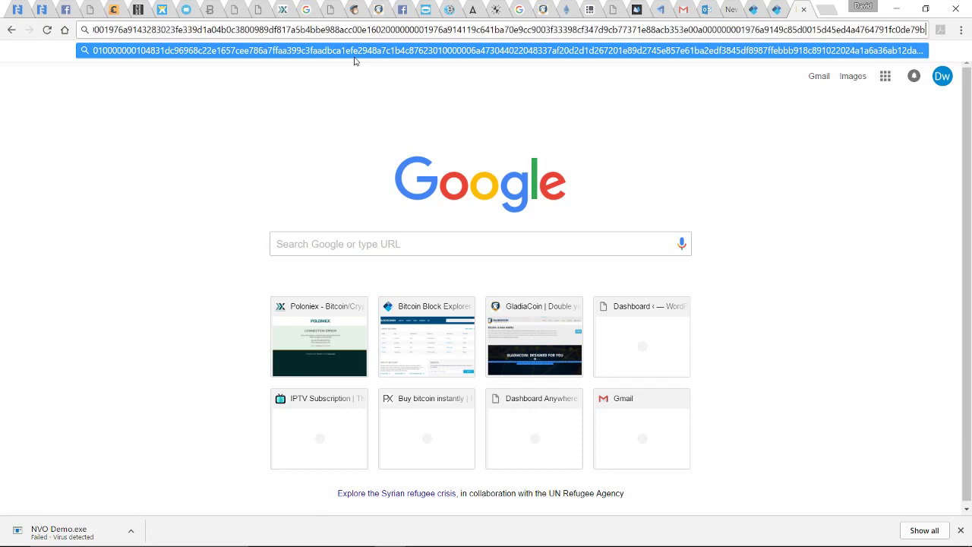
pyautogui.press('Left')
pyautogui.press('Left')
pyautogui.press('Left')
pyautogui.press('Left')
pyautogui.press('Left')
pyautogui.press('Left')
pyautogui.press('Left')
pyautogui.press('Left')
pyautogui.press('Left')
pyautogui.press('Left')
pyautogui.press('Left')
pyautogui.press('Left')
pyautogui.press('Left')
pyautogui.press('Left')
pyautogui.press('Left')
pyautogui.press('Left')
pyautogui.press('Left')
pyautogui.press('Left')
pyautogui.press('Left')
pyautogui.press('Left')
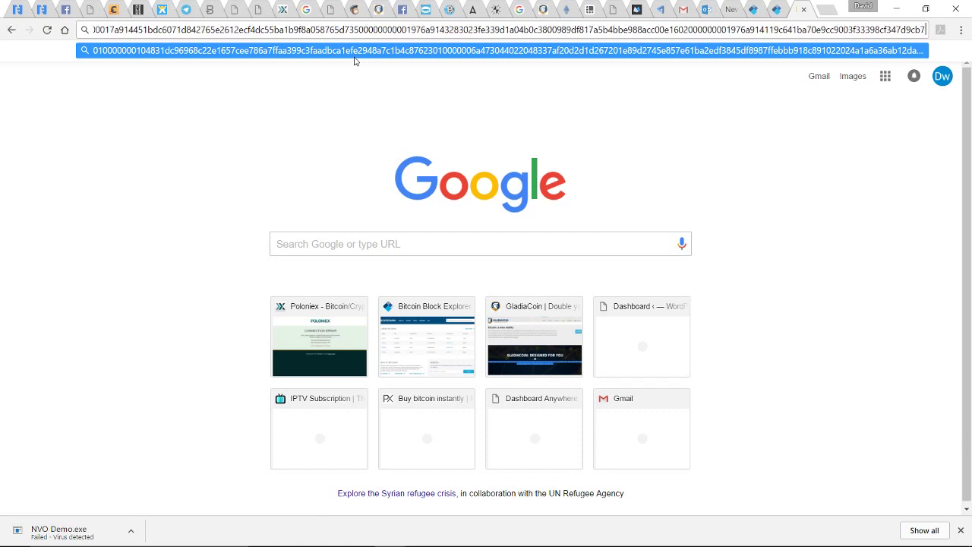
pyautogui.press('Left')
pyautogui.press('Left')
pyautogui.press('Left')
pyautogui.press('Left')
pyautogui.press('Left')
pyautogui.press('Left')
pyautogui.press('Left')
pyautogui.press('Left')
pyautogui.press('Left')
pyautogui.press('Left')
pyautogui.press('Left')
pyautogui.press('Left')
pyautogui.press('Left')
pyautogui.press('Left')
pyautogui.press('Left')
pyautogui.press('Left')
pyautogui.press('Left')
pyautogui.press('Left')
pyautogui.press('Left')
pyautogui.press('Left')
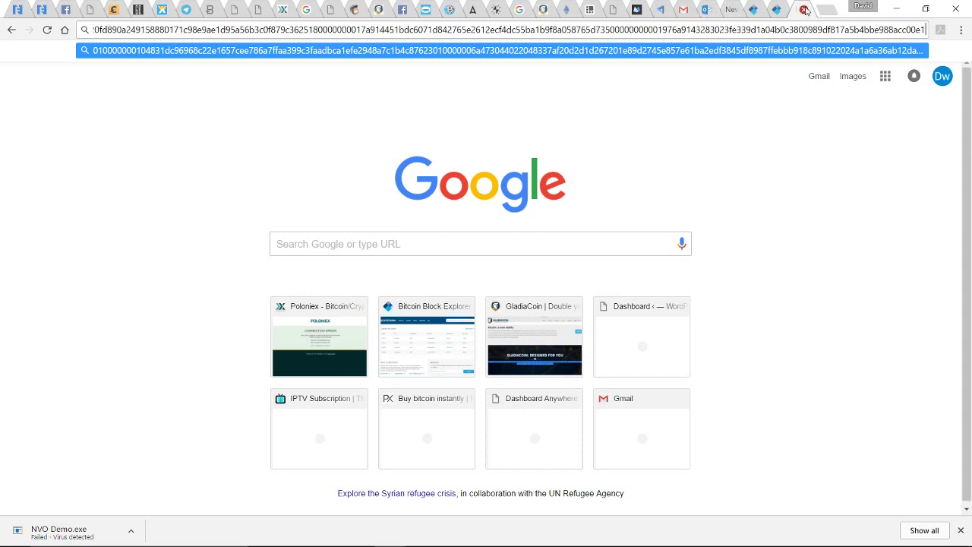
pyautogui.click(805, 10)
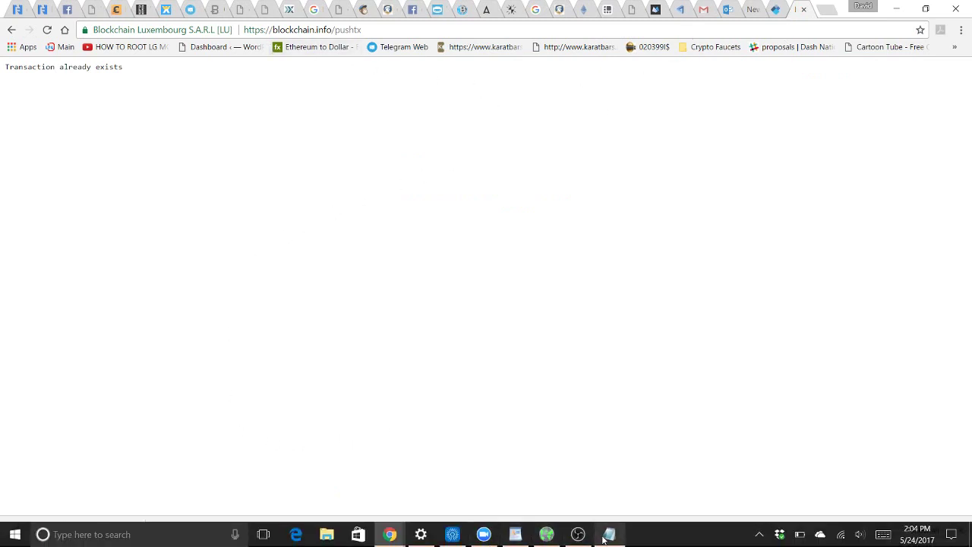
# Load the second Notepad transaction link's ?format=hex raw hex page in a new tab
pyautogui.click(607, 534)
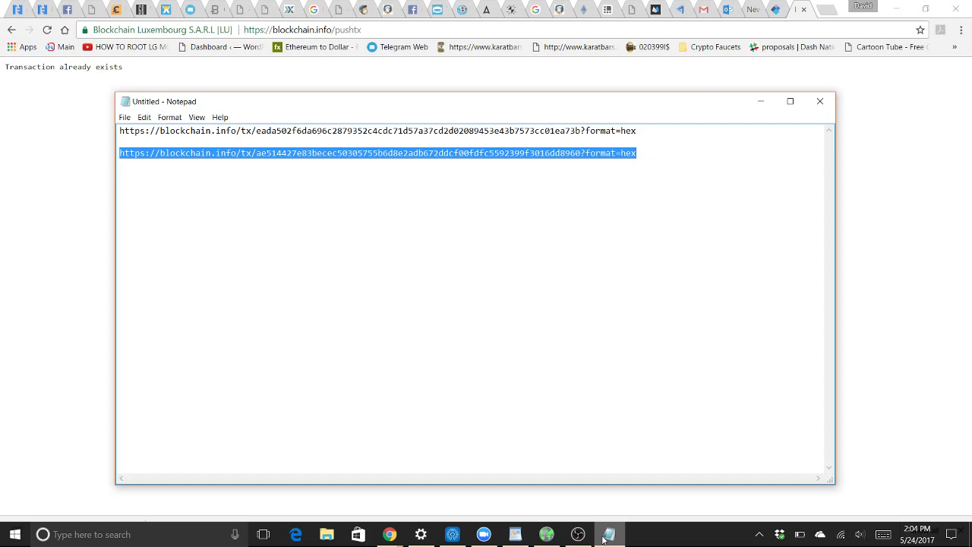
pyautogui.click(827, 13)
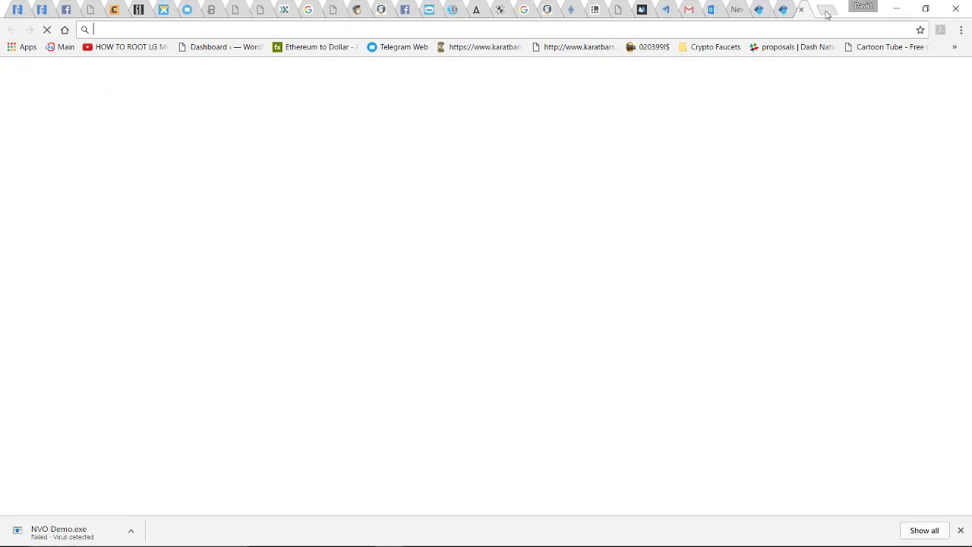
pyautogui.write('https://blockchain.info/tx/ae514427e83becec50305755b6d8e2adb672ddcf00fdfc5592399f3016dd8960?format=hex')
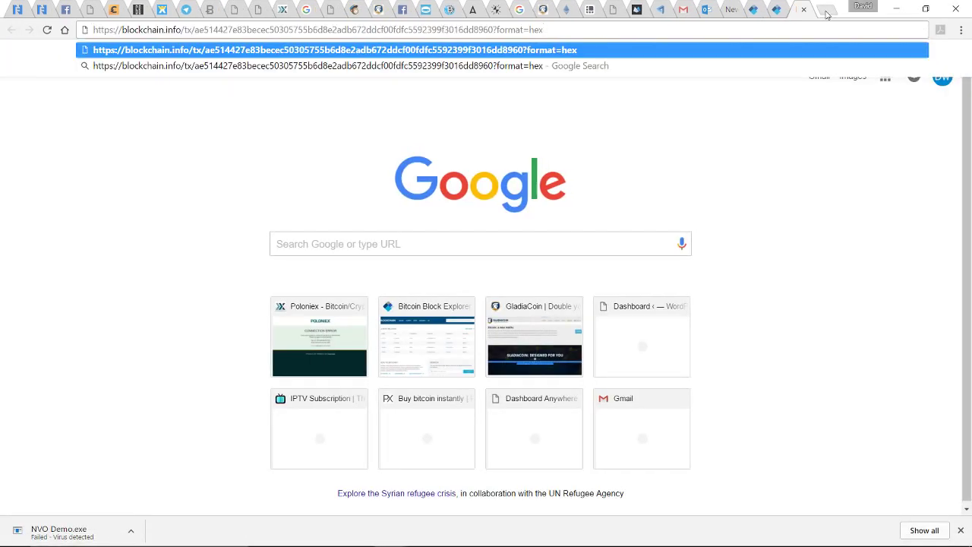
pyautogui.press('Return')
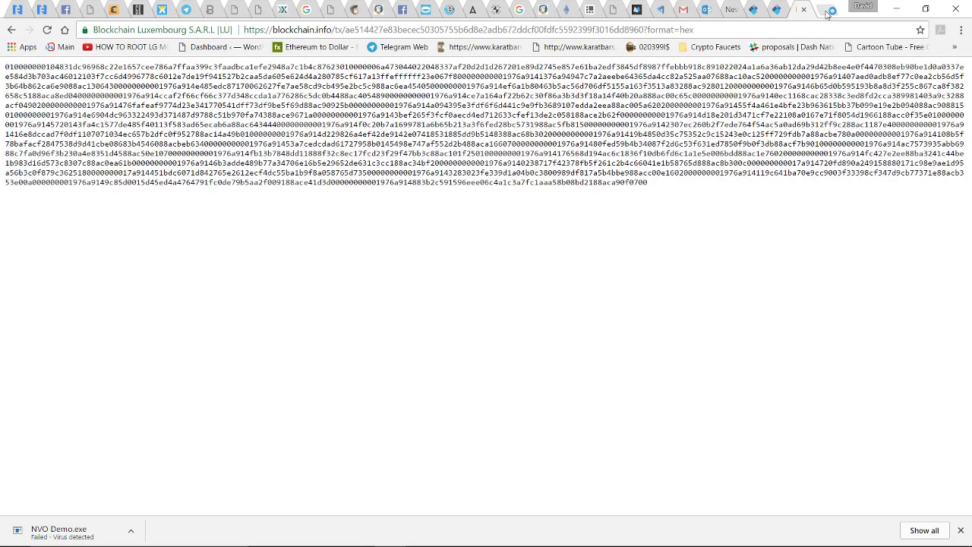